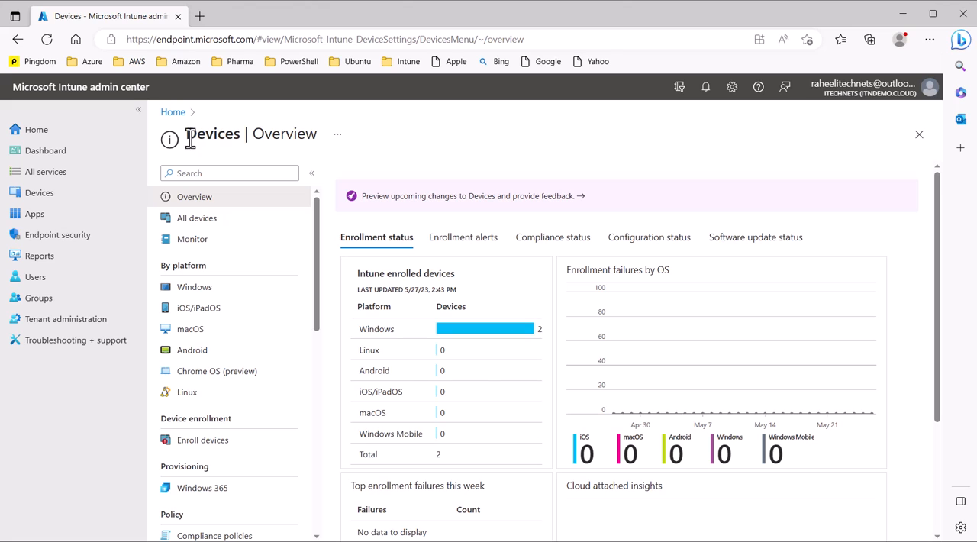
# Step: Go to the update rings for Windows 10 and later under Windows devices and start creating a profile
pyautogui.moveTo(190, 140); pyautogui.dragTo(244, 133)
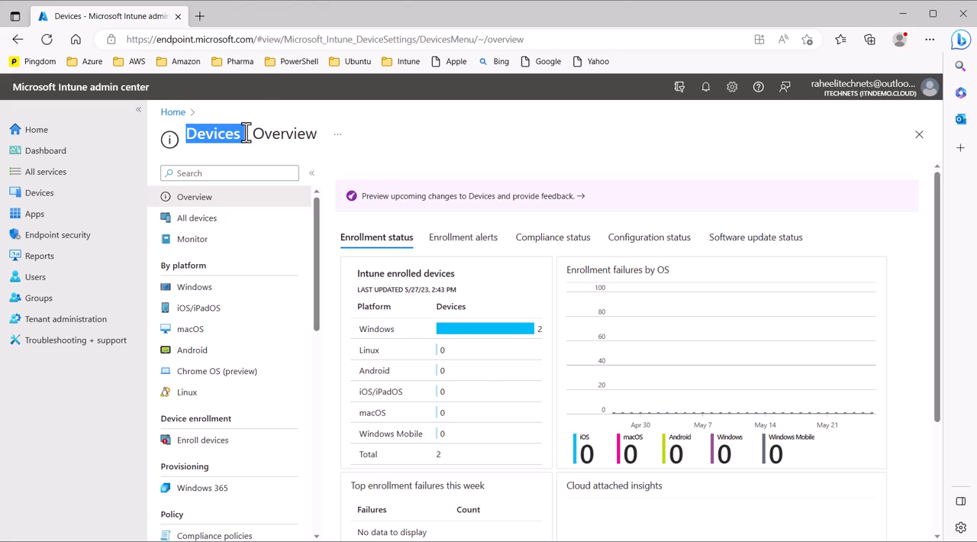
pyautogui.click(207, 293)
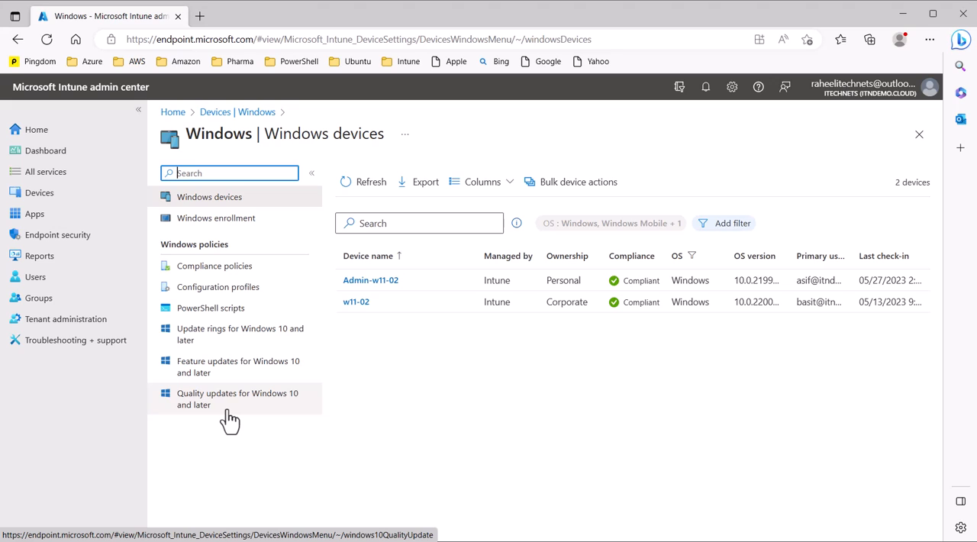
pyautogui.click(237, 343)
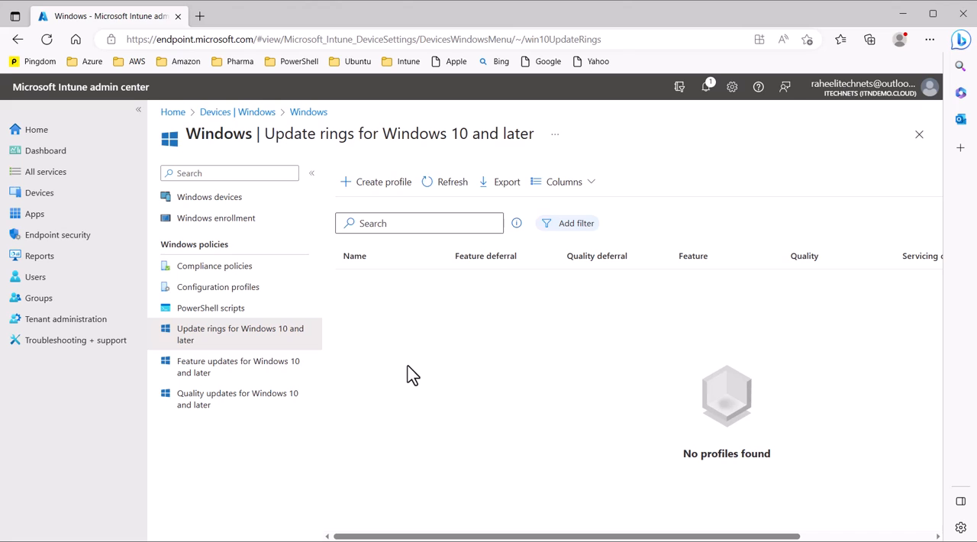
pyautogui.click(384, 183)
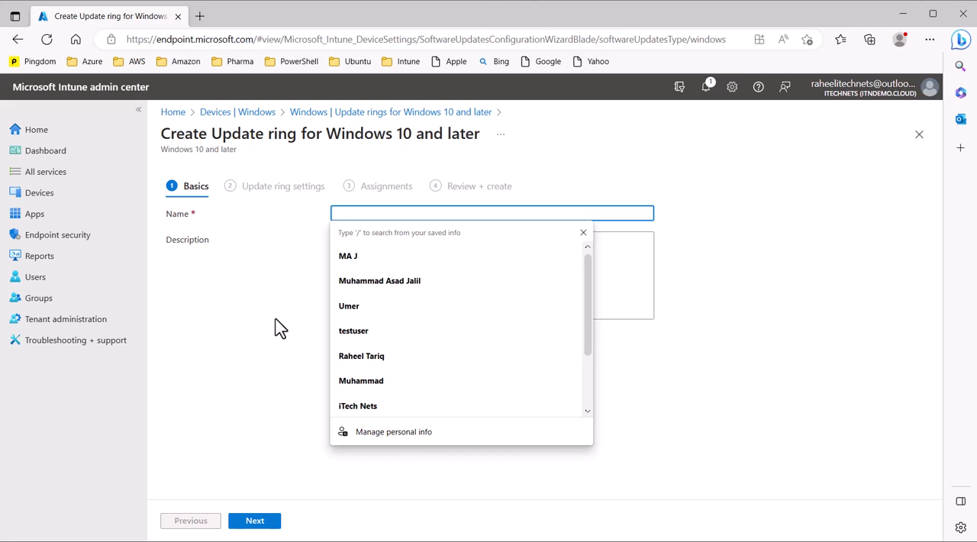
# Step: Enter quality-update-ring as both the name and the description of the update ring and proceed to its settings
pyautogui.write('quality-update')
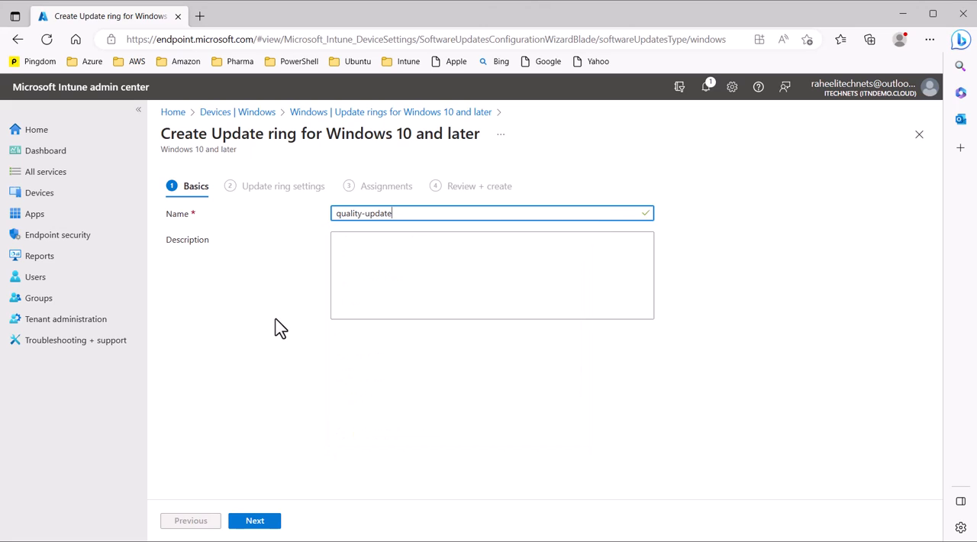
pyautogui.write('-ring')
pyautogui.hotkey('ctrl', 'a')
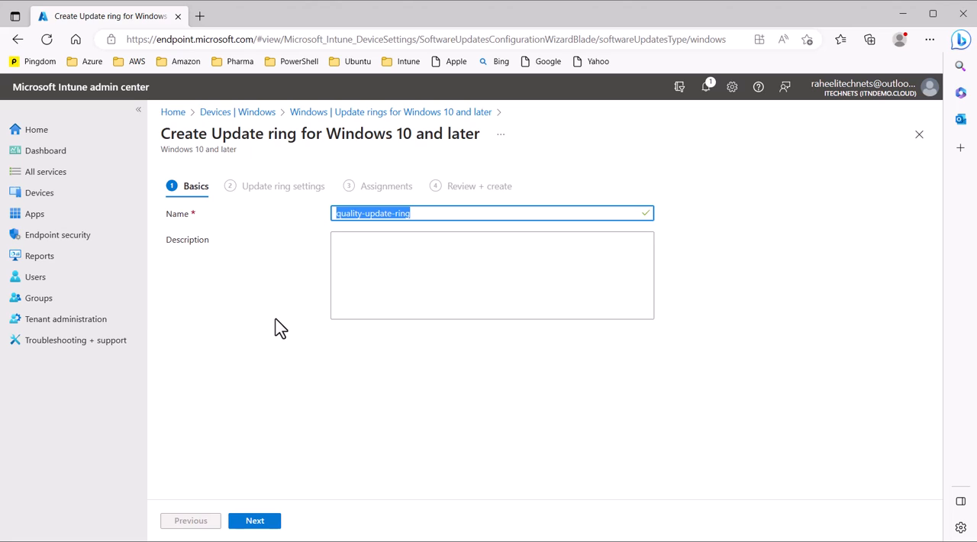
pyautogui.hotkey('ctrl', 'c')
pyautogui.press('Tab')
pyautogui.hotkey('ctrl', 'v')
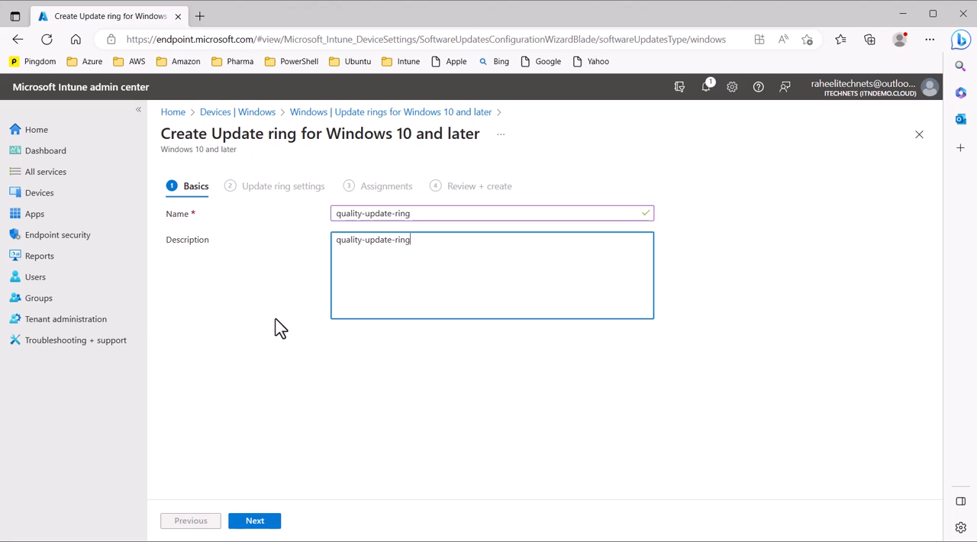
pyautogui.click(257, 520)
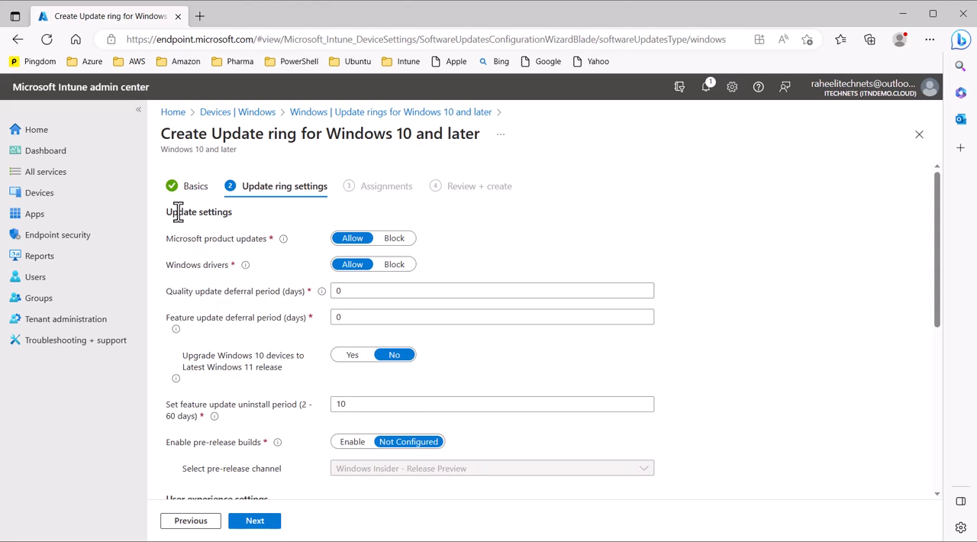
# Step: Block Windows drivers in the update settings of the ring
pyautogui.moveTo(171, 214); pyautogui.dragTo(234, 215)
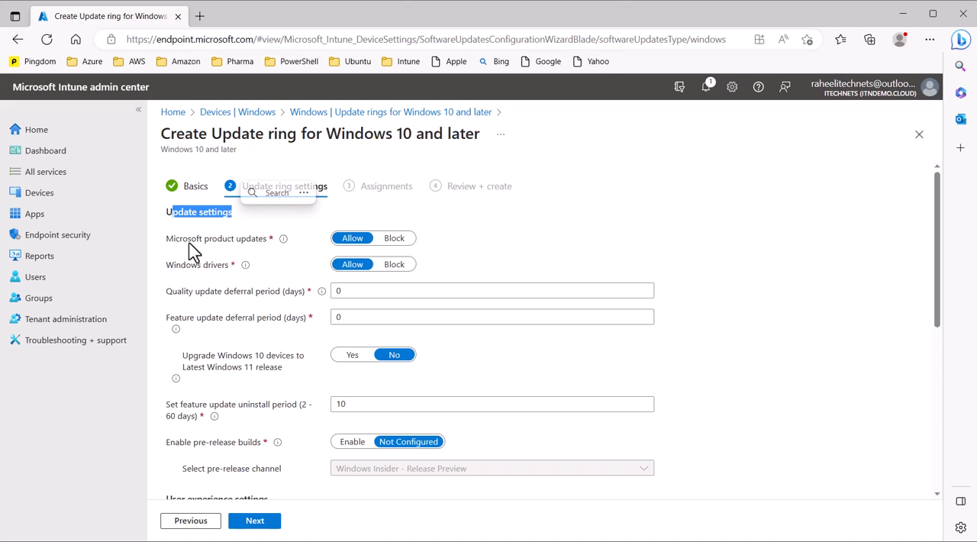
pyautogui.click(279, 256)
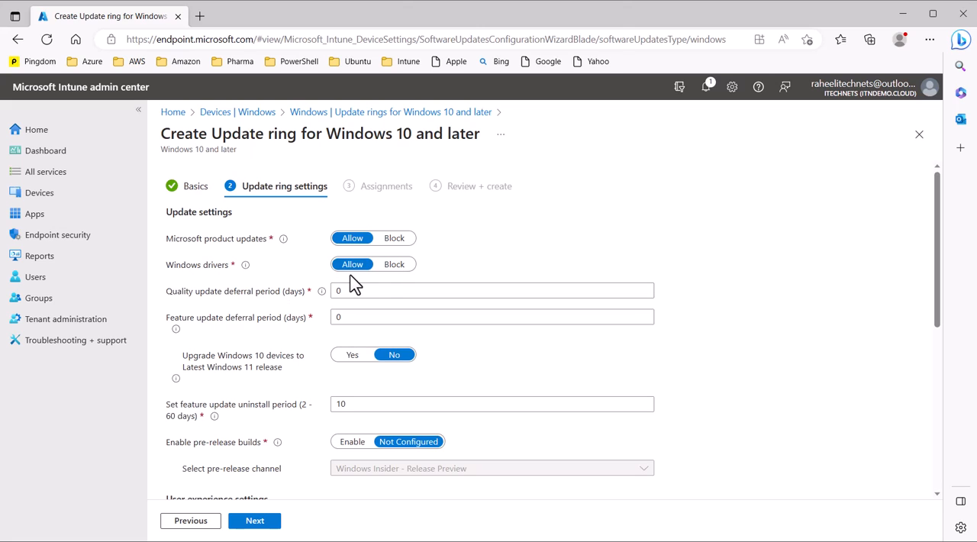
pyautogui.click(395, 264)
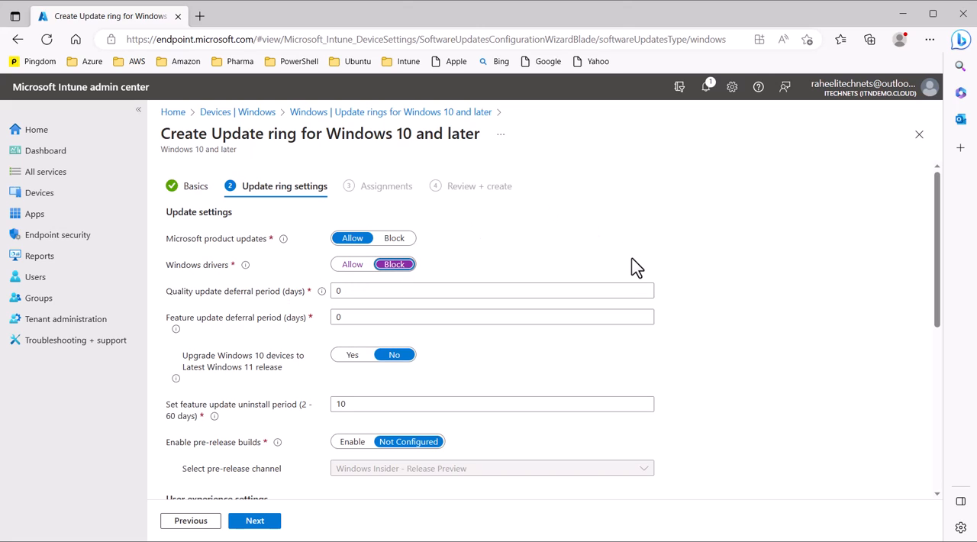
# Step: Review the quality and feature update deferral periods, the Windows 11 upgrade option and the feature update uninstall period
pyautogui.scroll(-1, 519, 259)
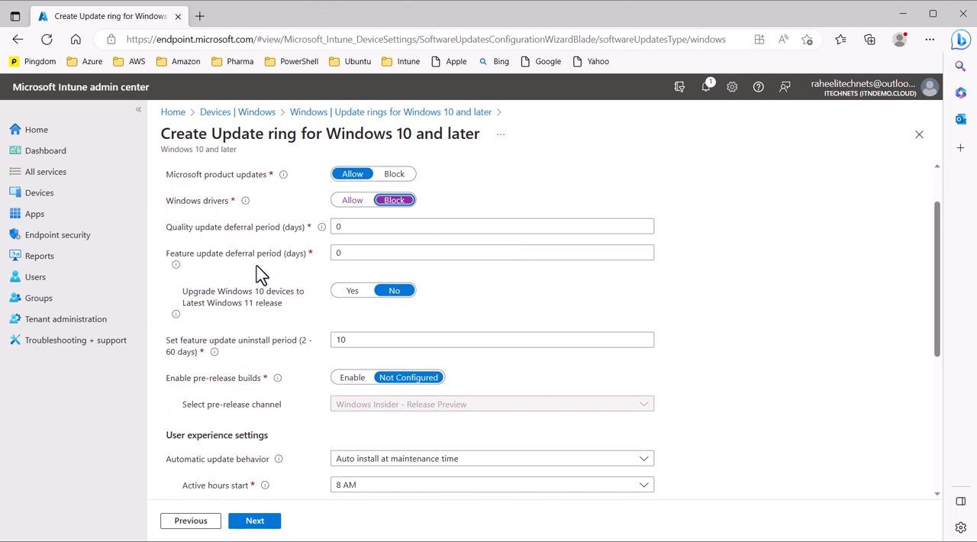
pyautogui.moveTo(168, 228); pyautogui.dragTo(230, 229)
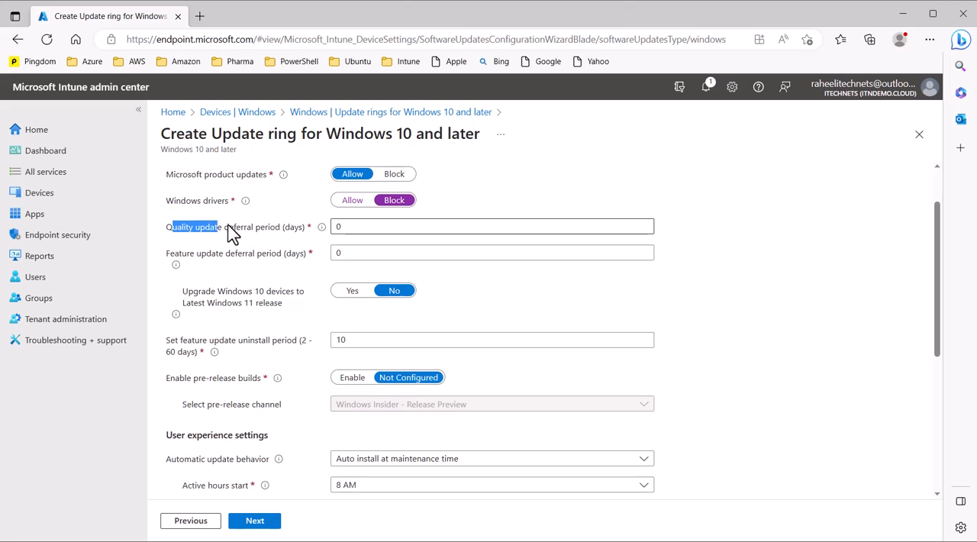
pyautogui.moveTo(179, 259); pyautogui.dragTo(243, 264)
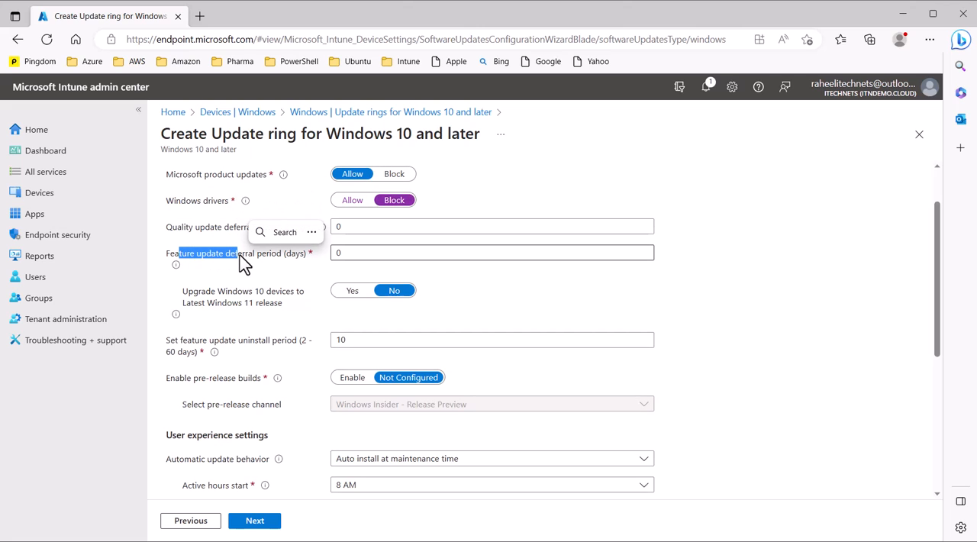
pyautogui.click(325, 271)
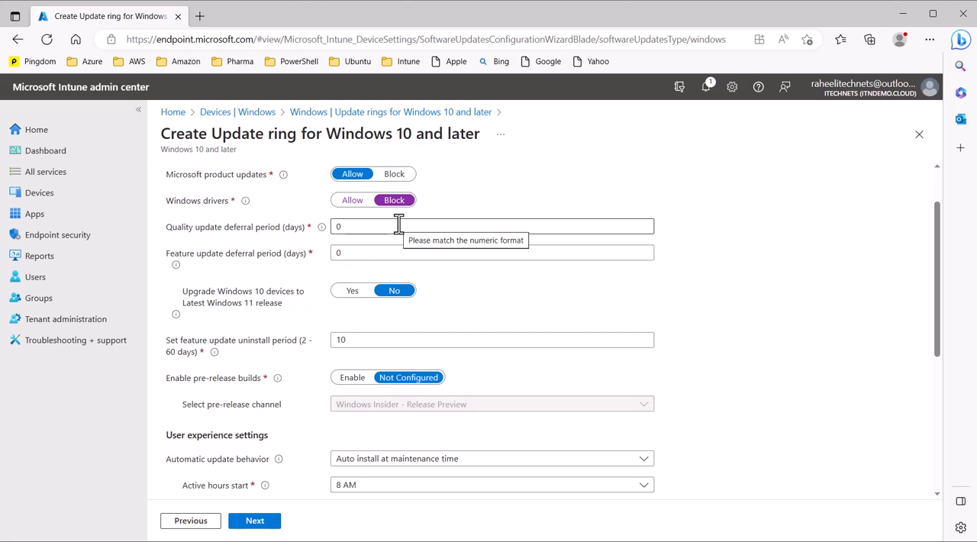
pyautogui.scroll(-1, 489, 310)
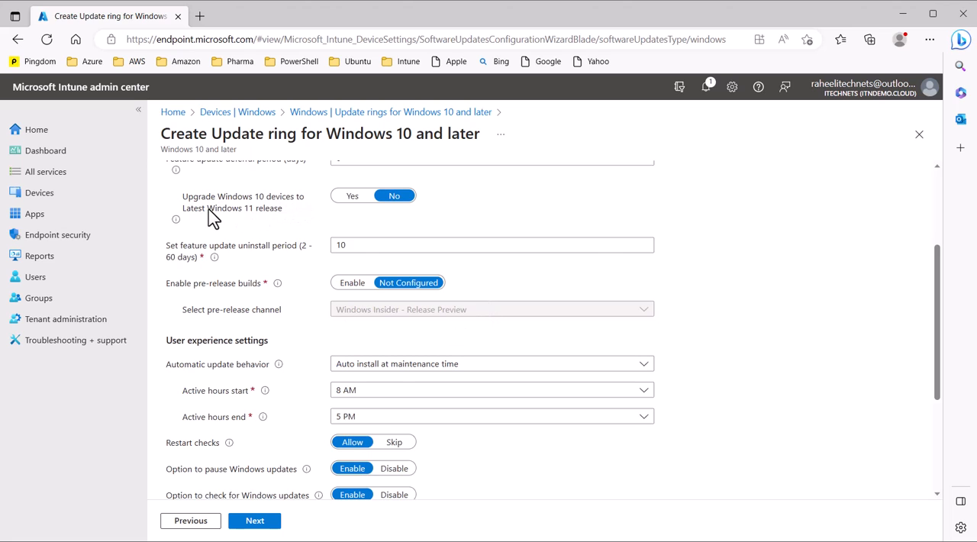
pyautogui.scroll(1, 260, 221)
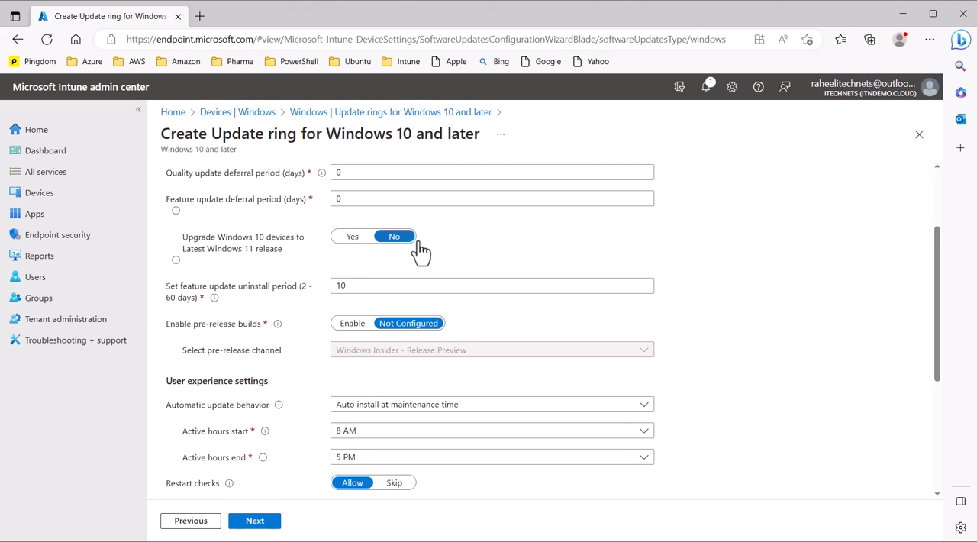
pyautogui.scroll(-1, 466, 252)
pyautogui.scroll(1, 468, 252)
pyautogui.scroll(1, 468, 252)
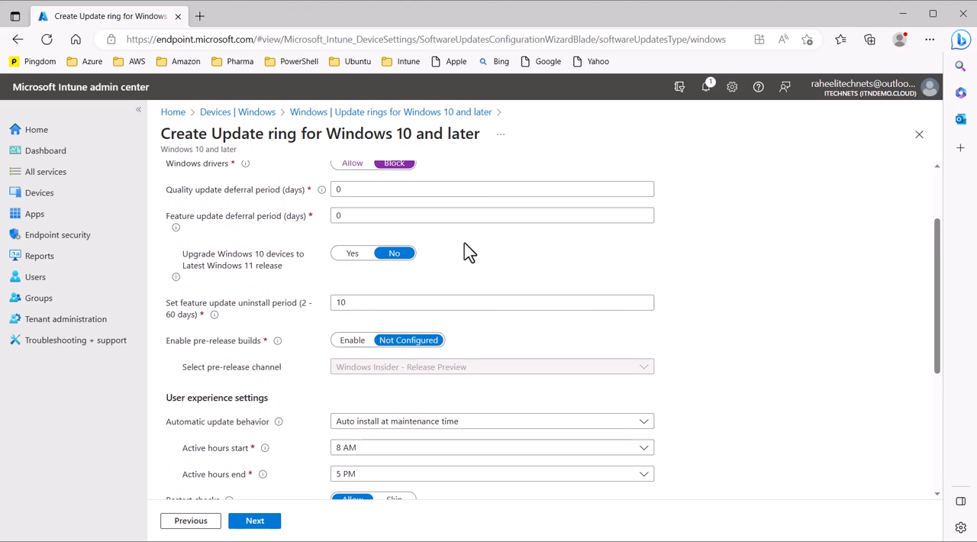
pyautogui.scroll(-2, 468, 252)
pyautogui.scroll(-1, 468, 252)
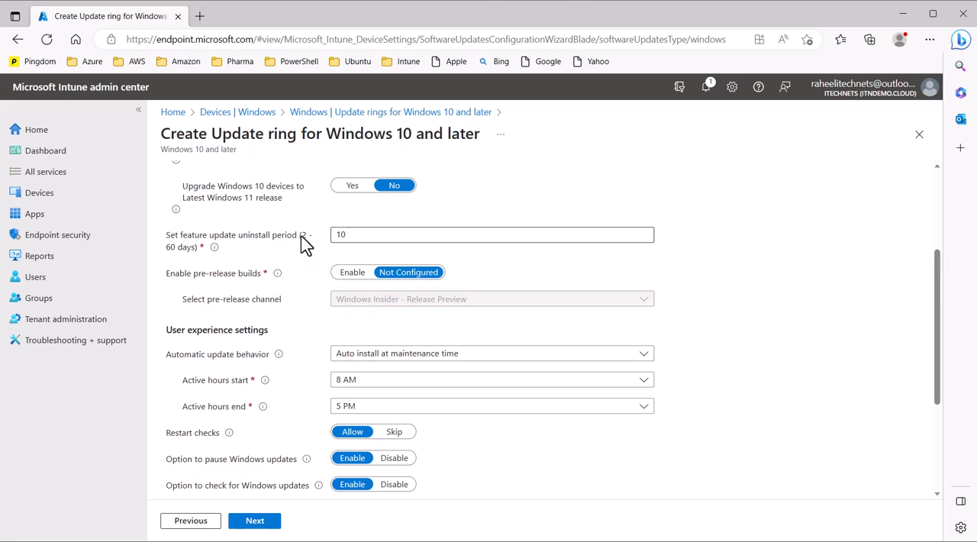
pyautogui.moveTo(301, 236); pyautogui.dragTo(311, 252)
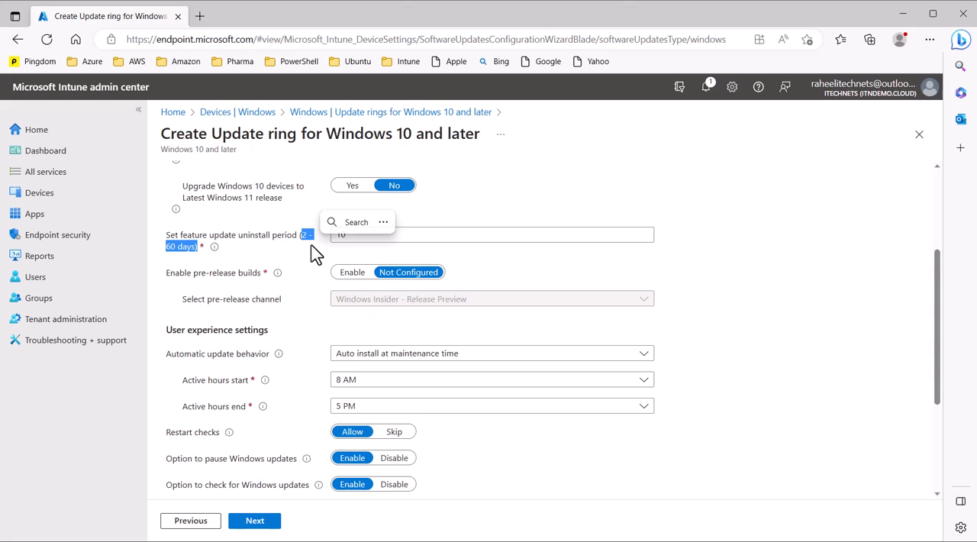
pyautogui.click(493, 263)
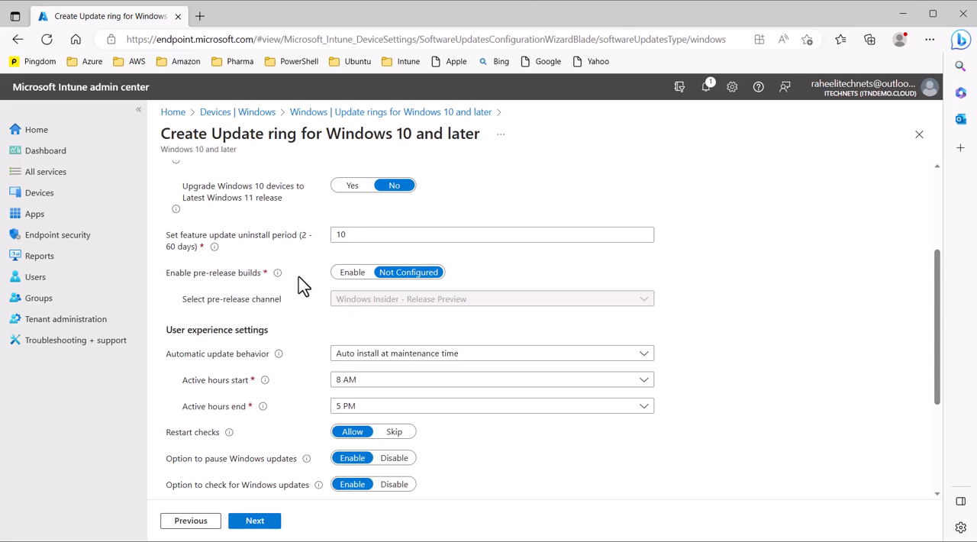
# Step: Enable pre-release builds and return the setting to Not Configured
pyautogui.click(347, 276)
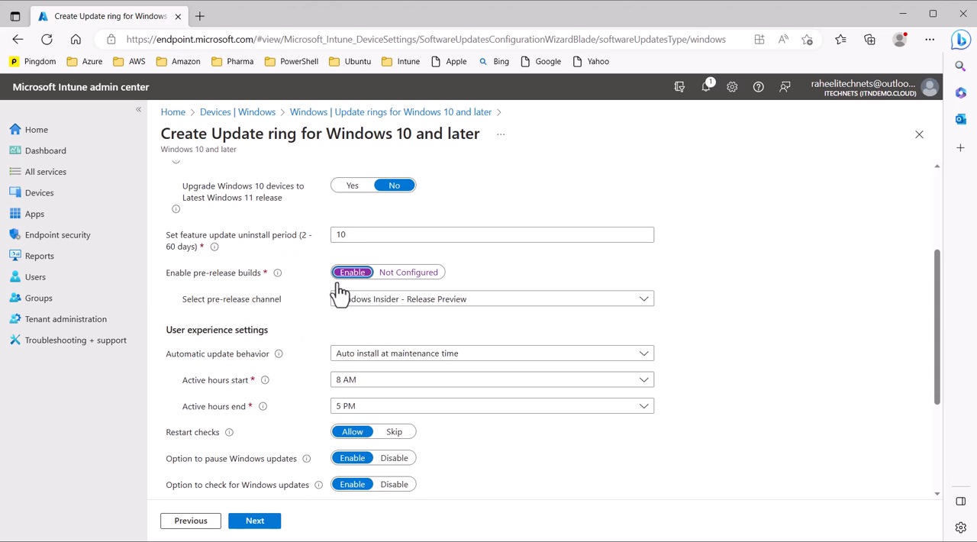
pyautogui.click(432, 274)
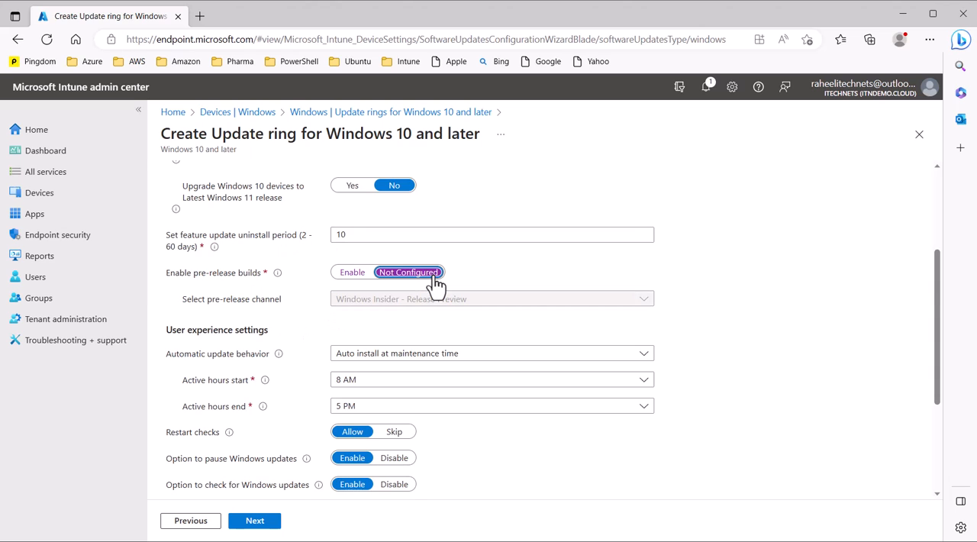
# Step: Set the active hours to start at 2 AM and end at 6 AM in the user experience settings
pyautogui.scroll(-2, 299, 360)
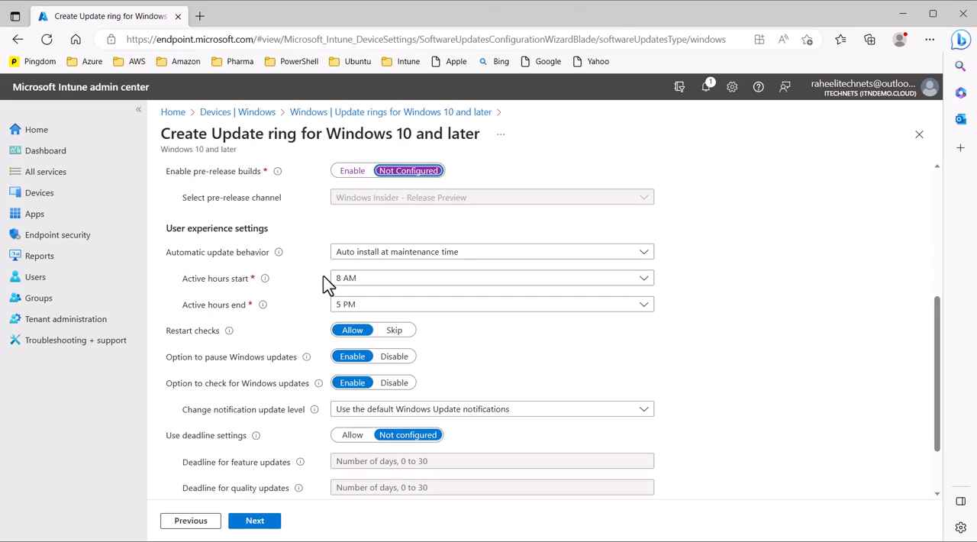
pyautogui.click(385, 290)
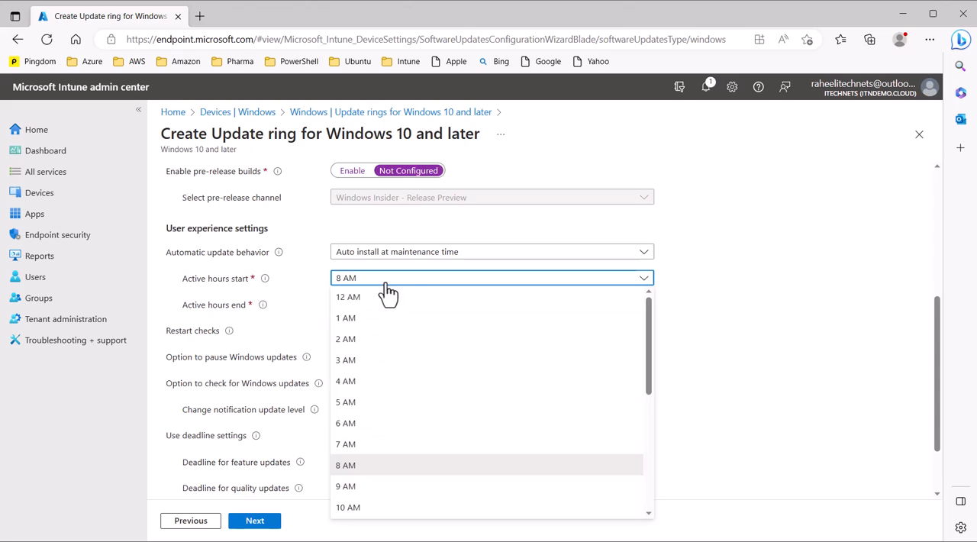
pyautogui.click(368, 344)
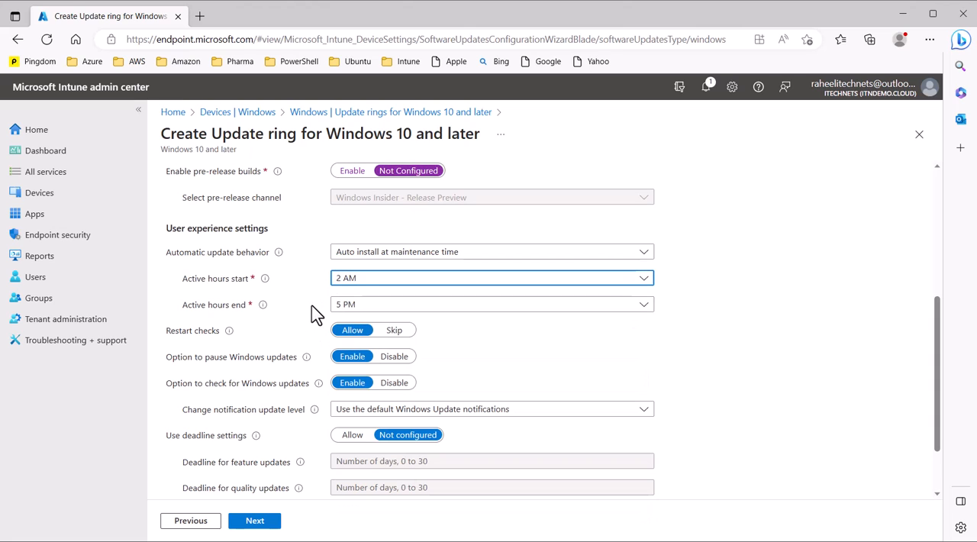
pyautogui.click(369, 308)
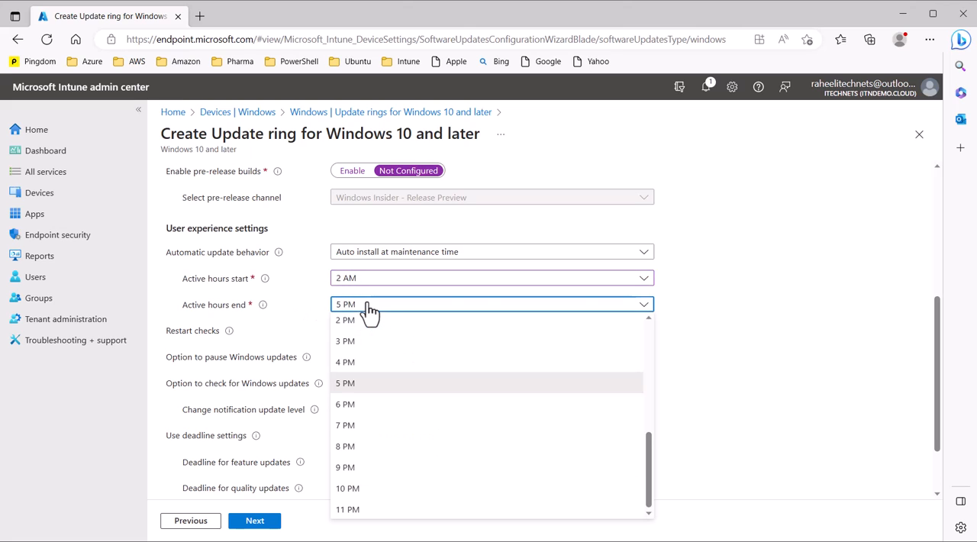
pyautogui.click(366, 405)
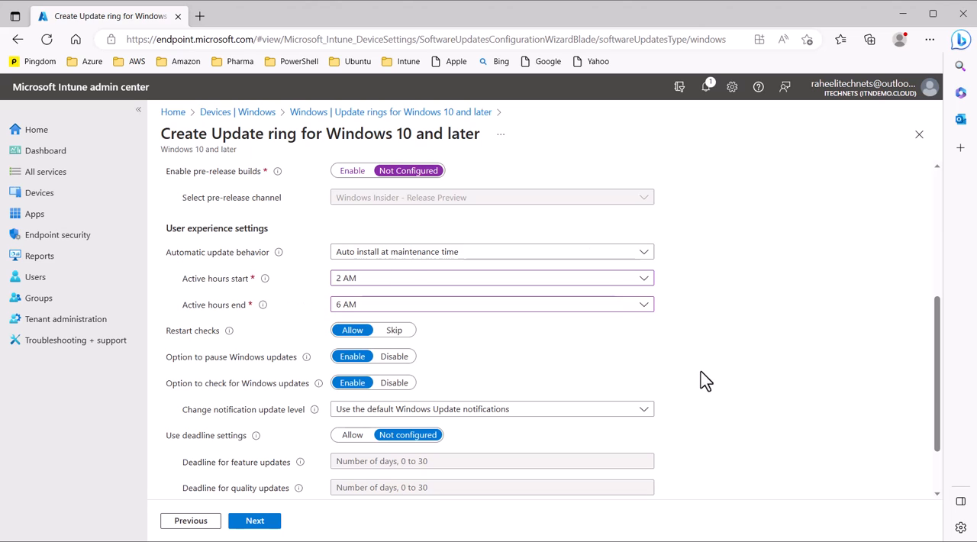
# Step: Disable both the option to pause Windows updates and the option to check for Windows updates
pyautogui.scroll(-2, 693, 340)
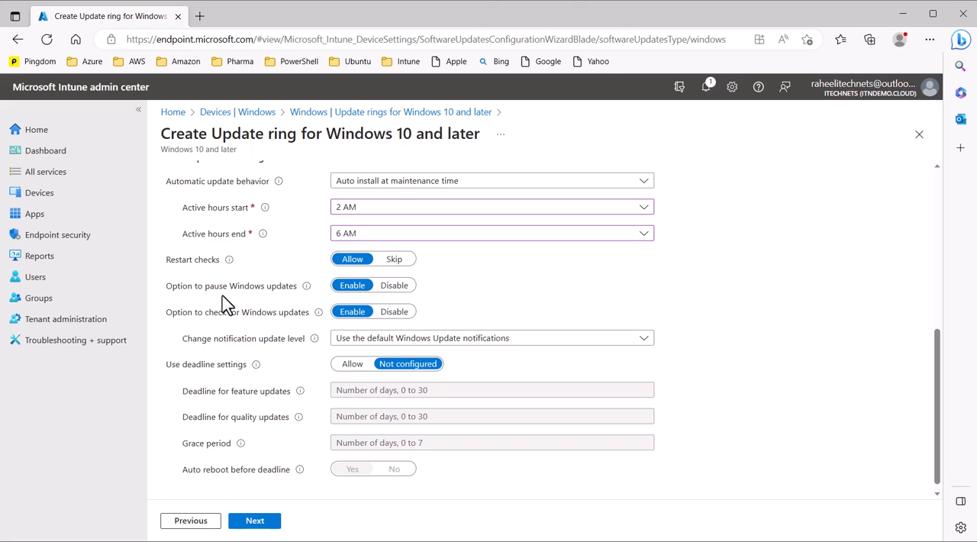
pyautogui.click(394, 289)
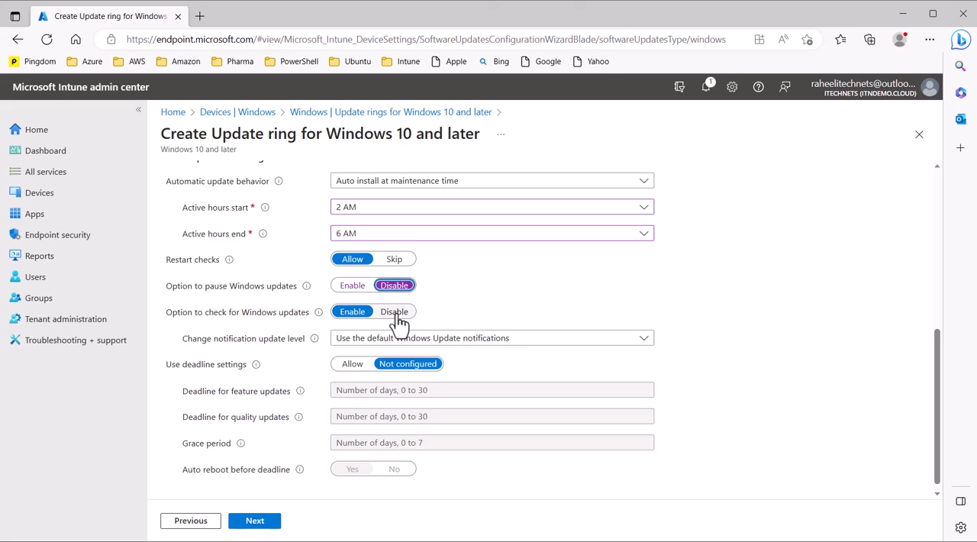
pyautogui.click(396, 313)
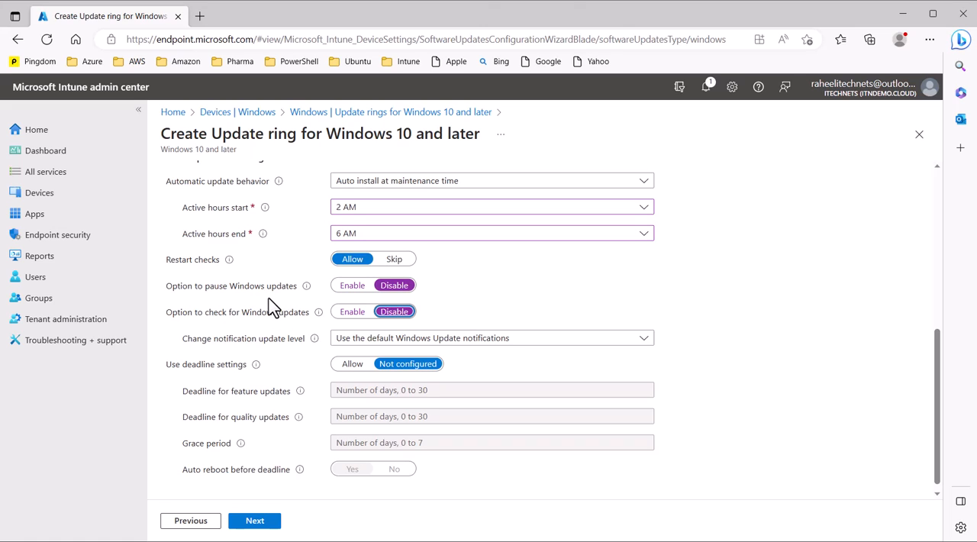
# Step: View the choices for the notification update level without changing it, and allow the use of deadline settings
pyautogui.scroll(-1, 524, 294)
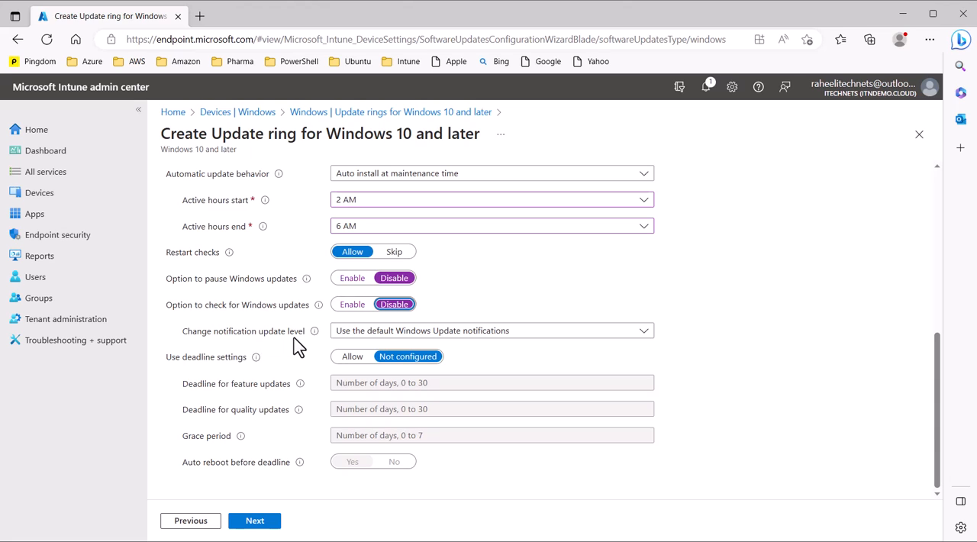
pyautogui.click(483, 336)
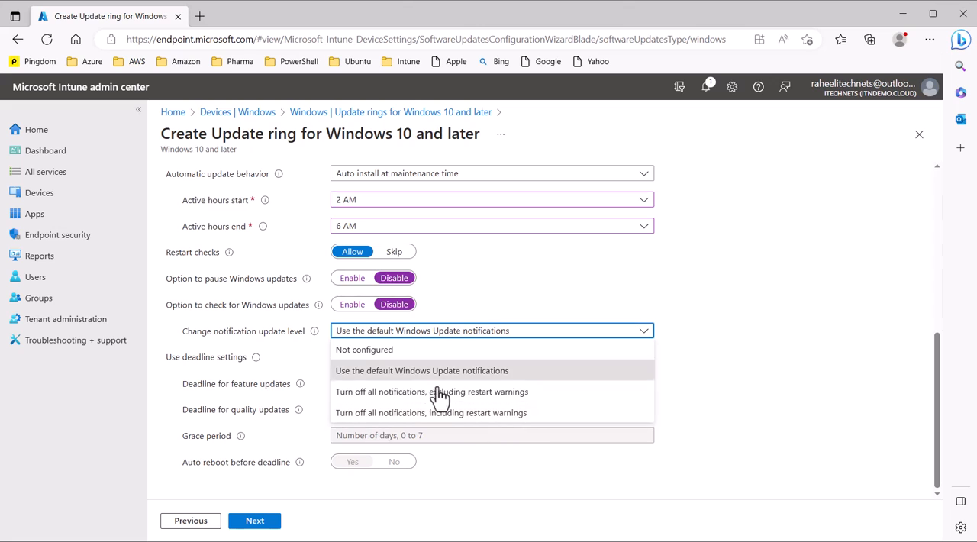
pyautogui.click(321, 363)
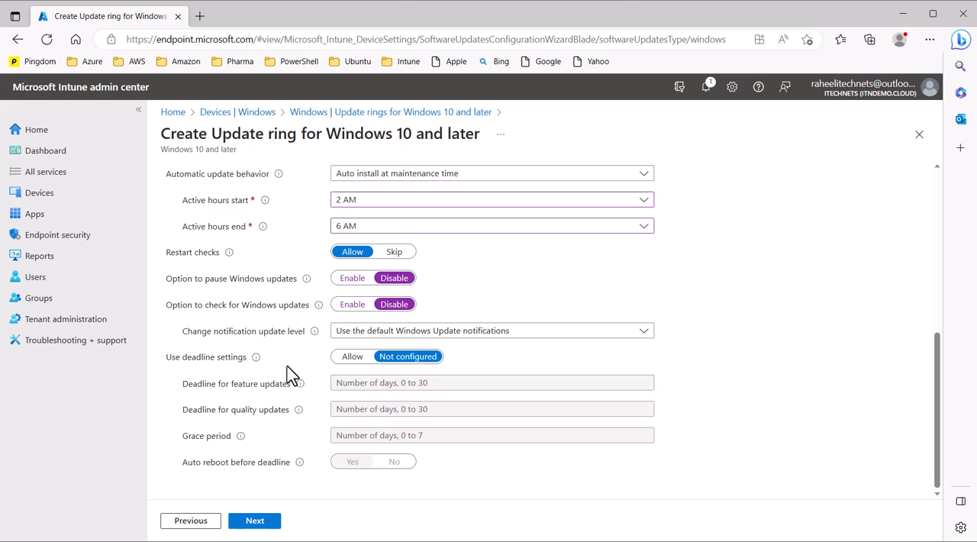
pyautogui.click(343, 364)
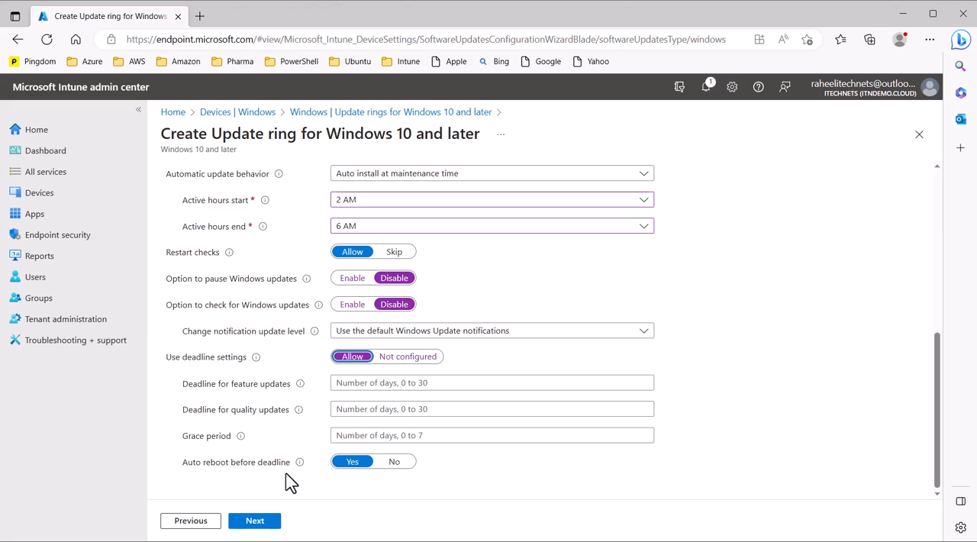
# Step: Set the use of deadline settings to Not configured and proceed to the group assignments
pyautogui.click(411, 358)
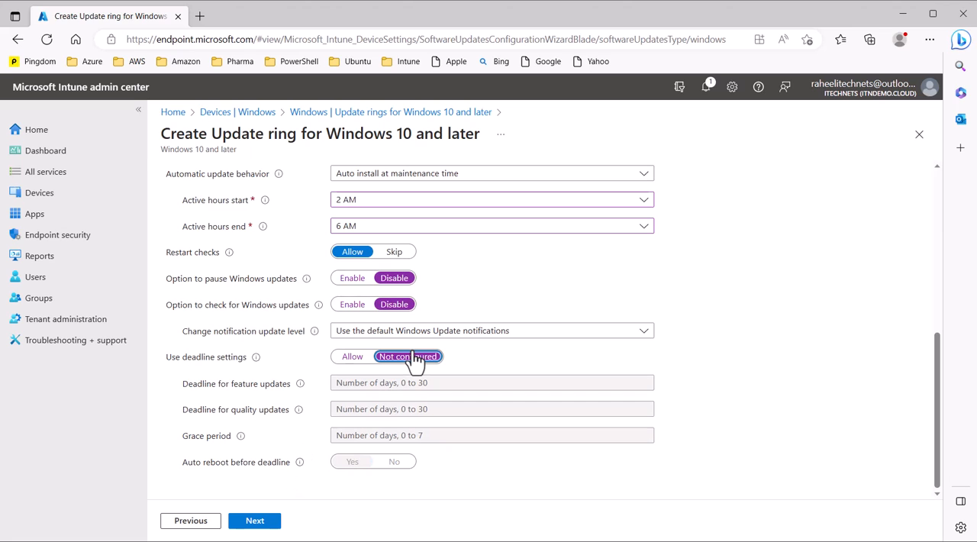
pyautogui.click(263, 526)
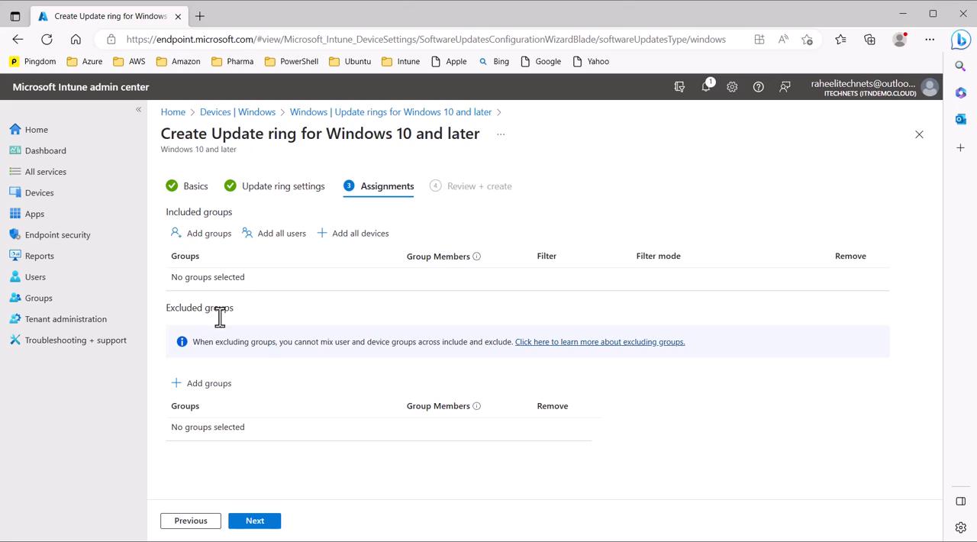
# Step: Include all devices in the update ring's assignments, review the configuration, and create the ring
pyautogui.click(339, 240)
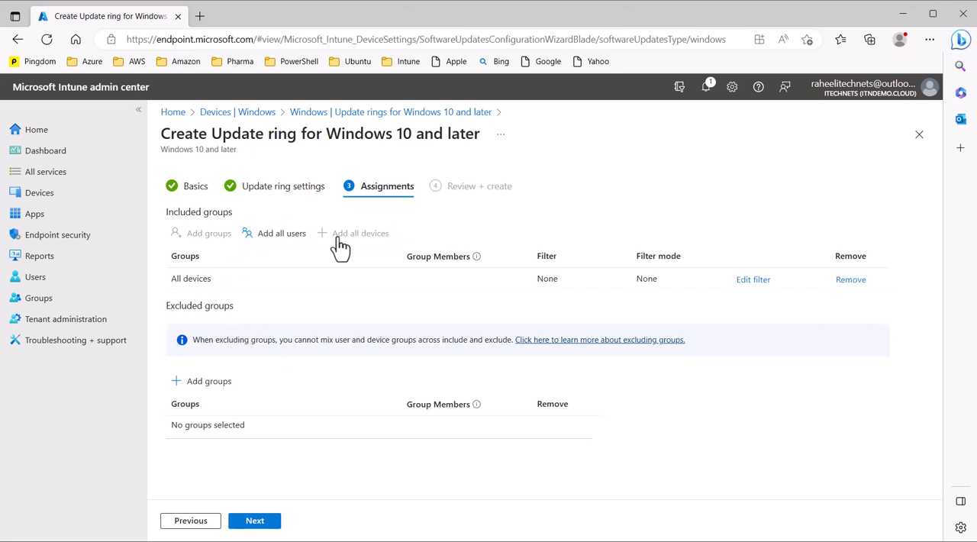
pyautogui.click(258, 523)
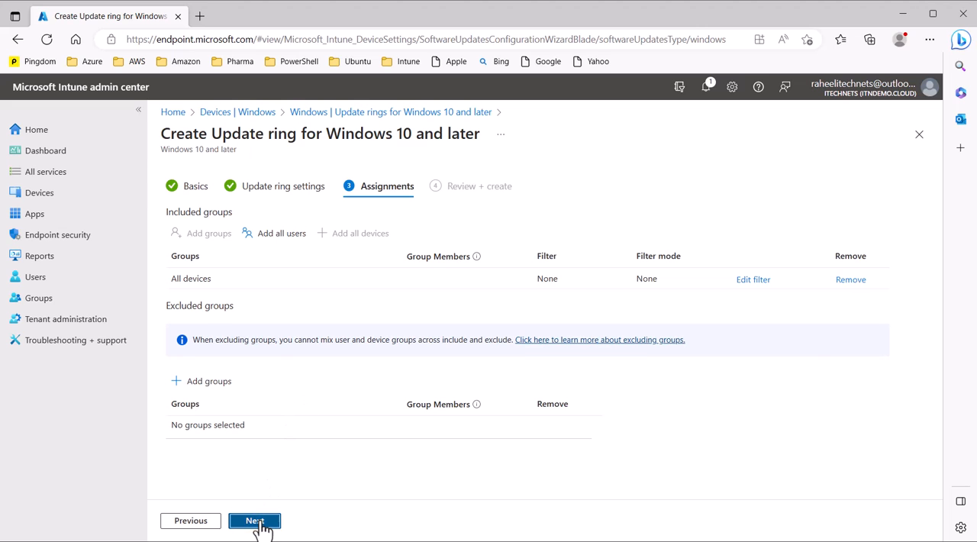
pyautogui.scroll(-5, 391, 401)
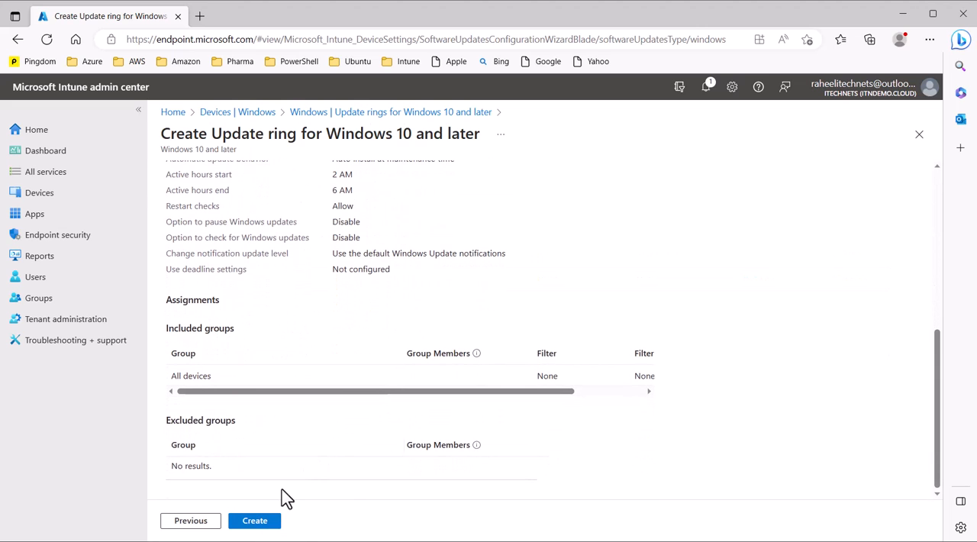
pyautogui.click(257, 522)
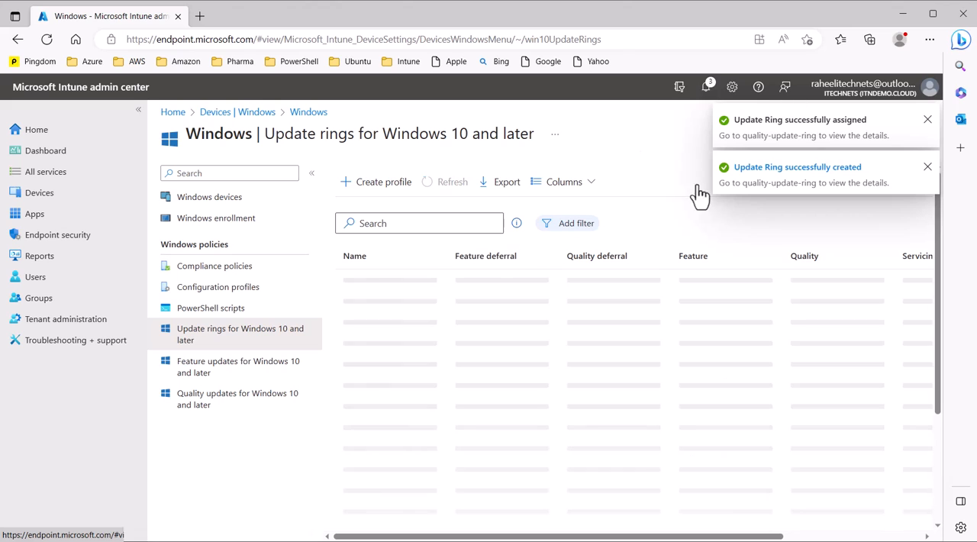